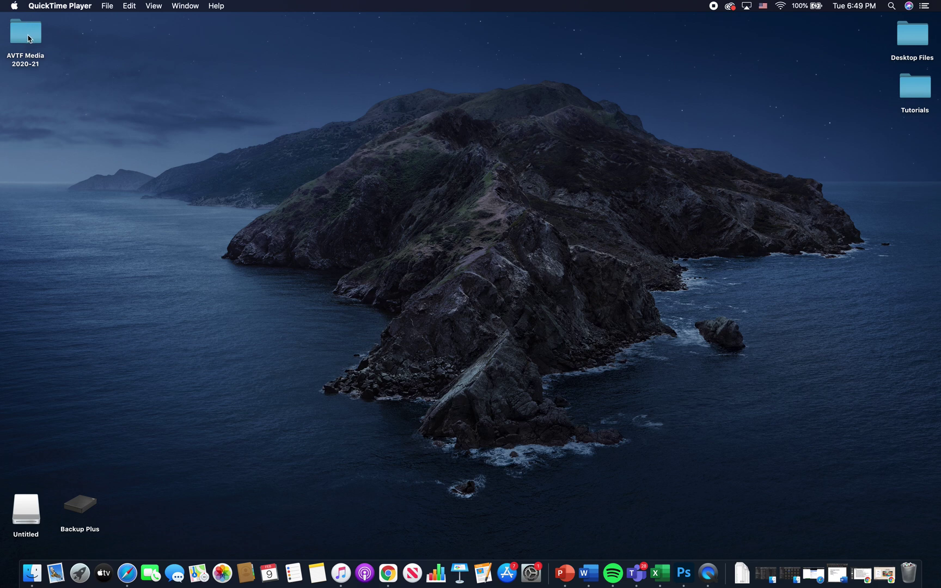
# Step: In Finder, open AVTF Media 2020-21 > 1st Year > 4B > teacher's folder > Black History Project, and move the window right
pyautogui.doubleClick(29, 38)
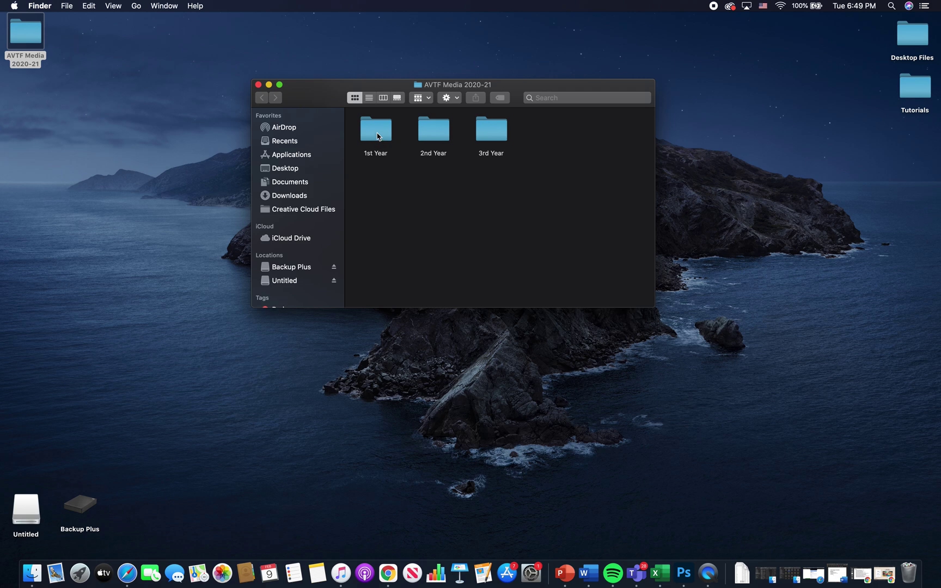
pyautogui.doubleClick(378, 136)
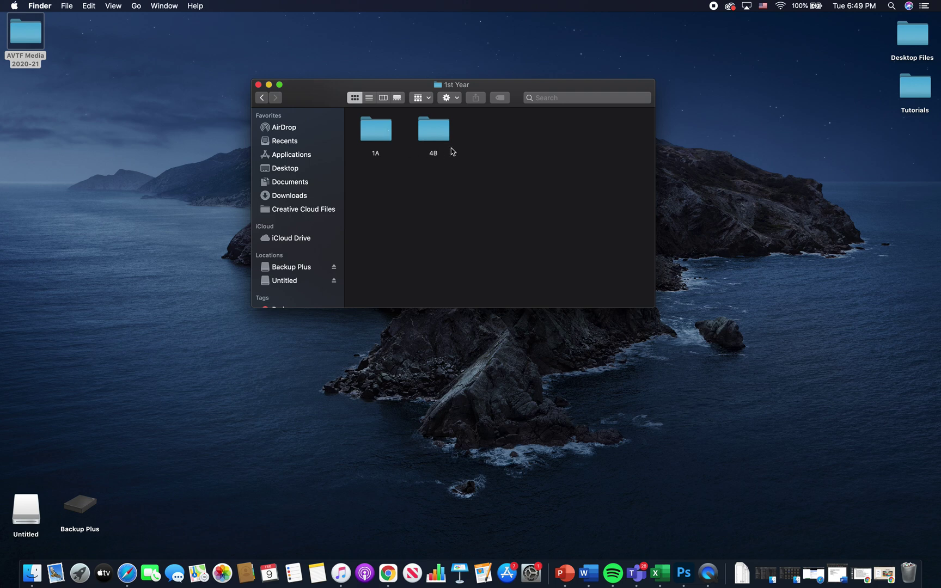
pyautogui.doubleClick(432, 133)
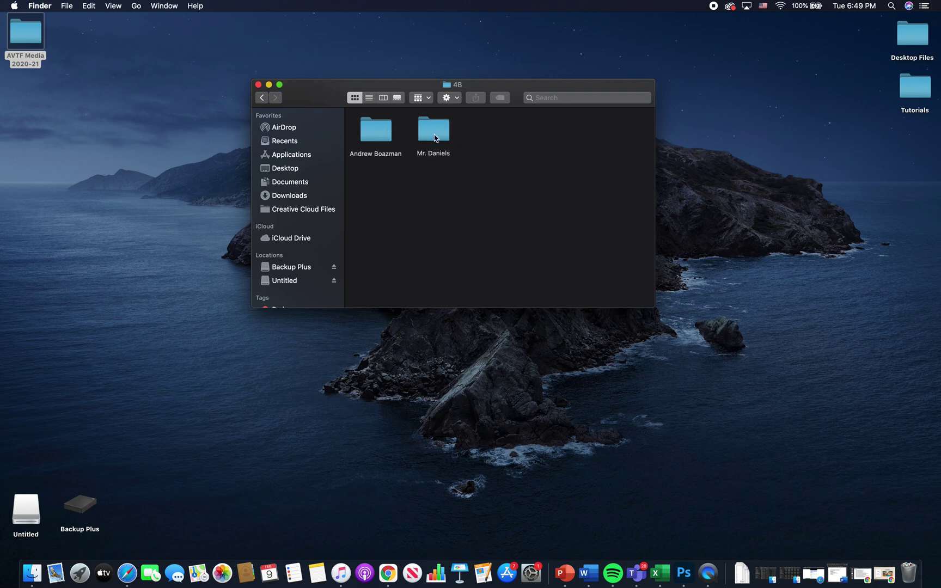
pyautogui.doubleClick(435, 138)
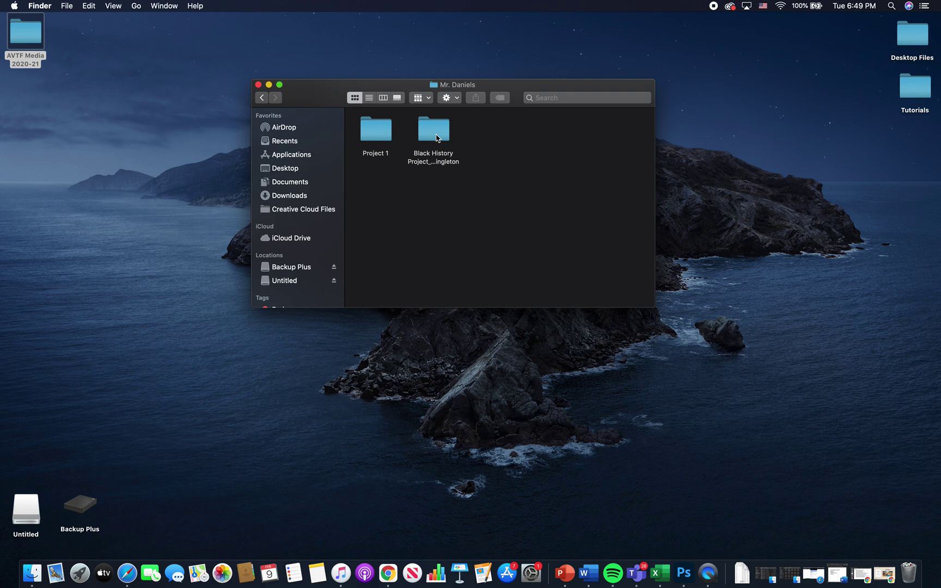
pyautogui.doubleClick(437, 137)
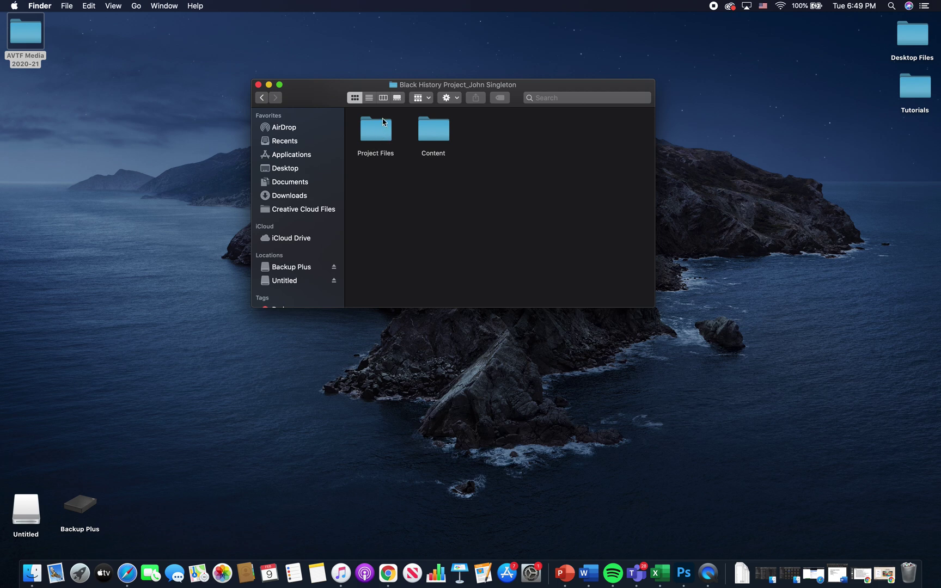
pyautogui.moveTo(334, 93); pyautogui.dragTo(604, 165)
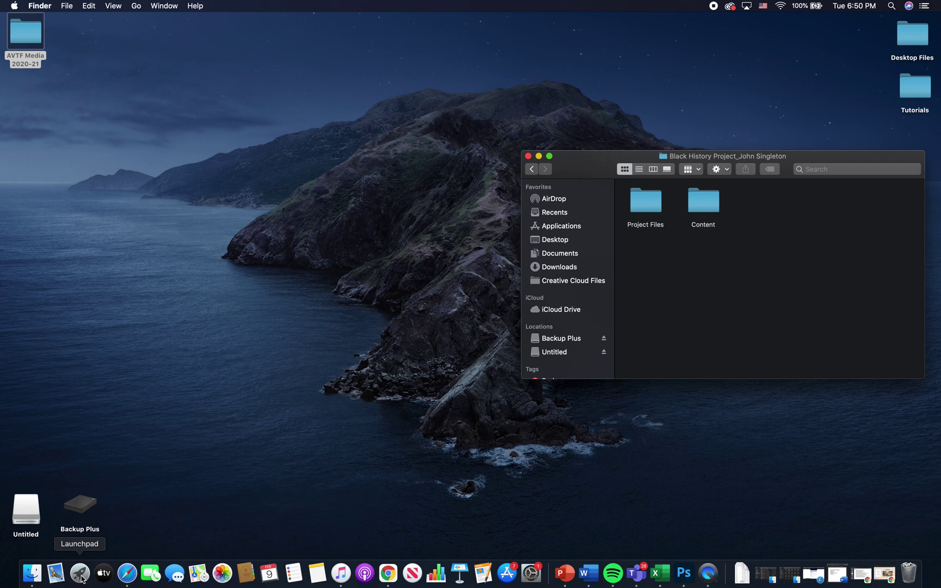
# Step: Open Launchpad and go to the app page listing Adobe Premiere Pro 2020
pyautogui.click(80, 573)
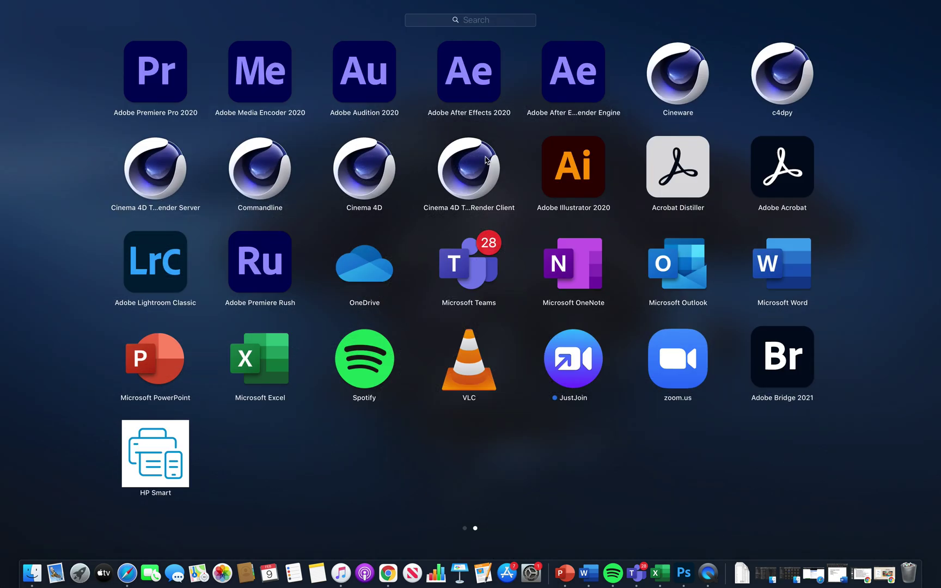
pyautogui.hscroll(-3, 385, 295)
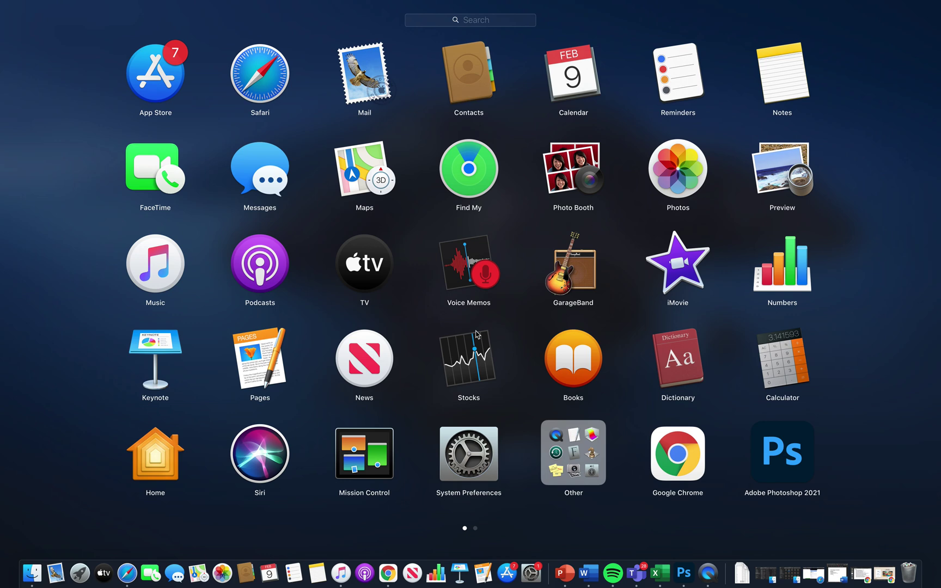
pyautogui.hscroll(3, 477, 335)
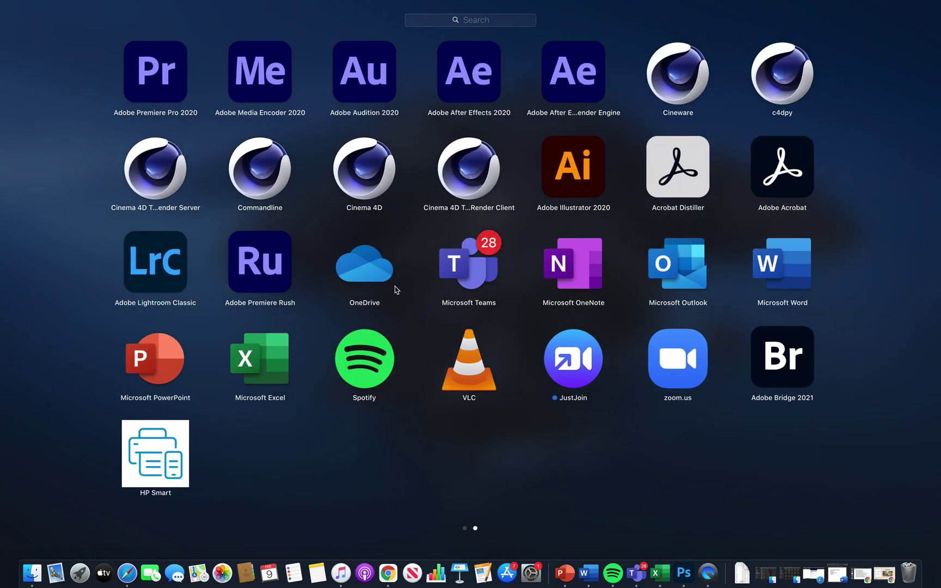
pyautogui.click(465, 528)
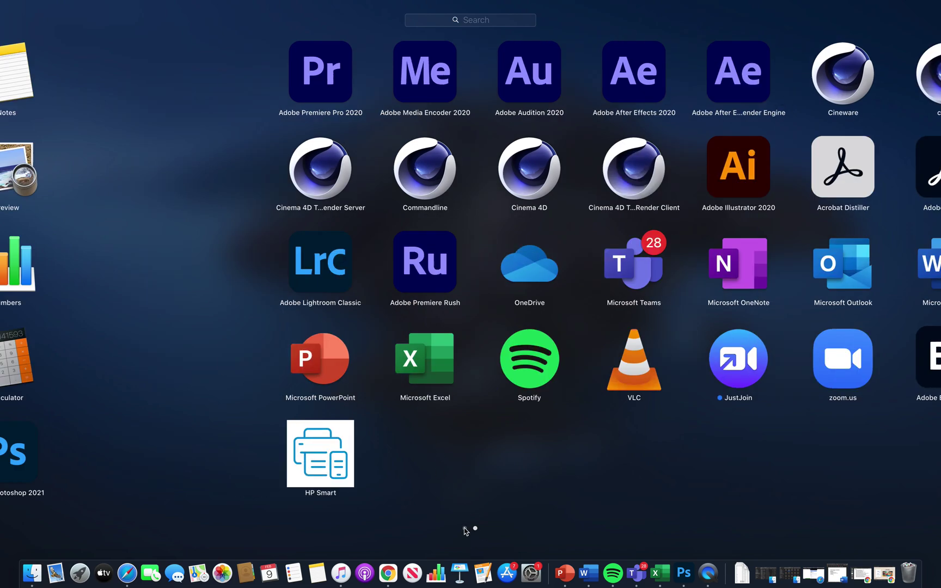
pyautogui.click(476, 528)
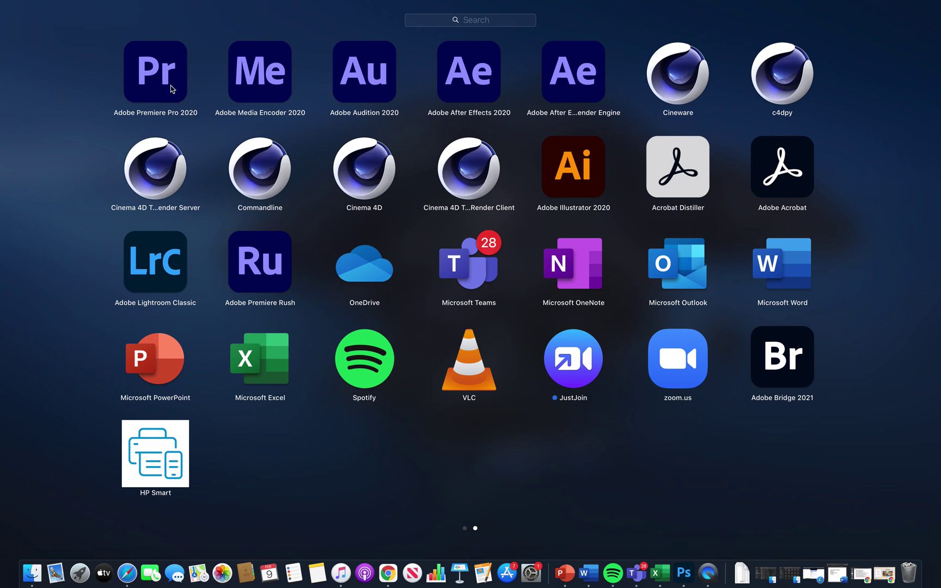
# Step: Launch Adobe Premiere Pro 2020 from Launchpad
pyautogui.click(171, 89)
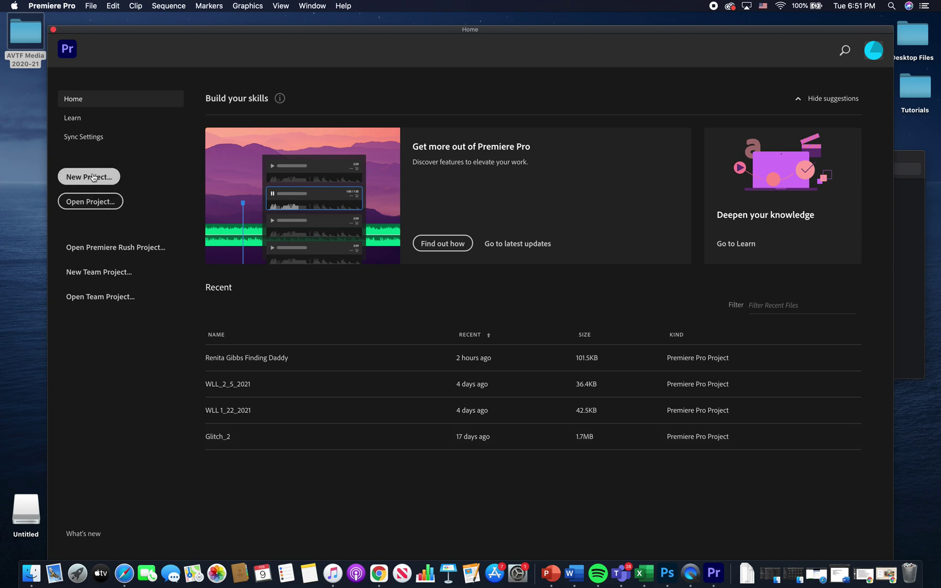
# Step: Start a new Untitled project and browse to Project Files for its save location
pyautogui.click(94, 177)
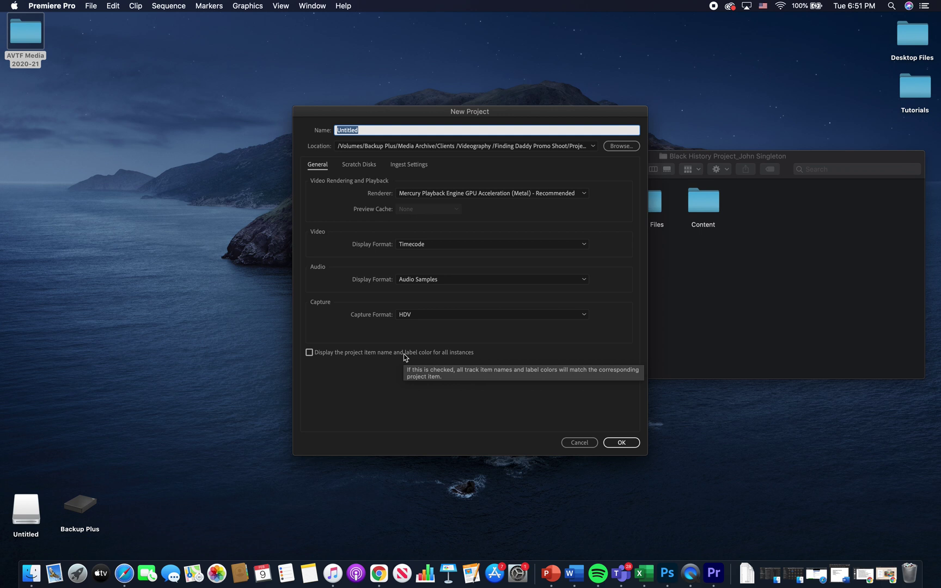
pyautogui.click(622, 442)
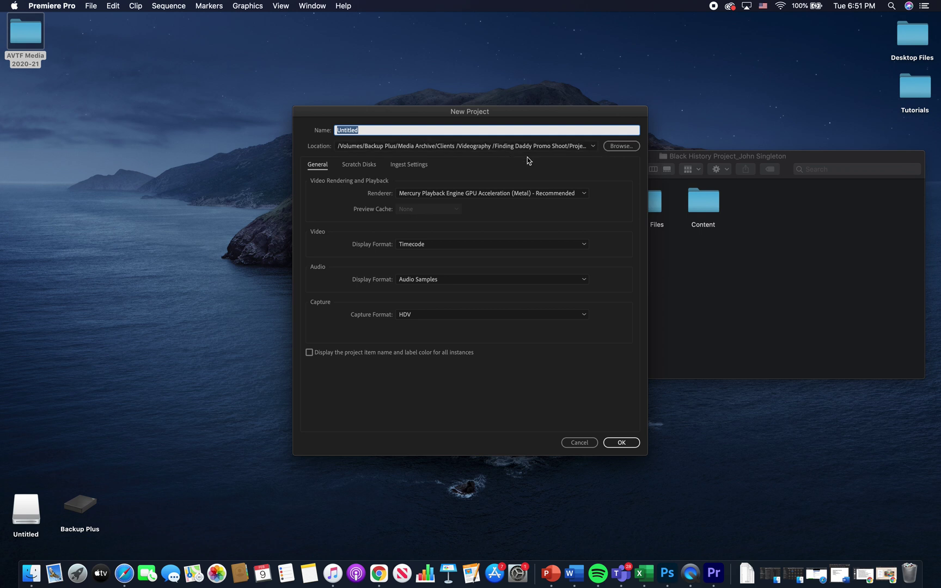
pyautogui.click(621, 146)
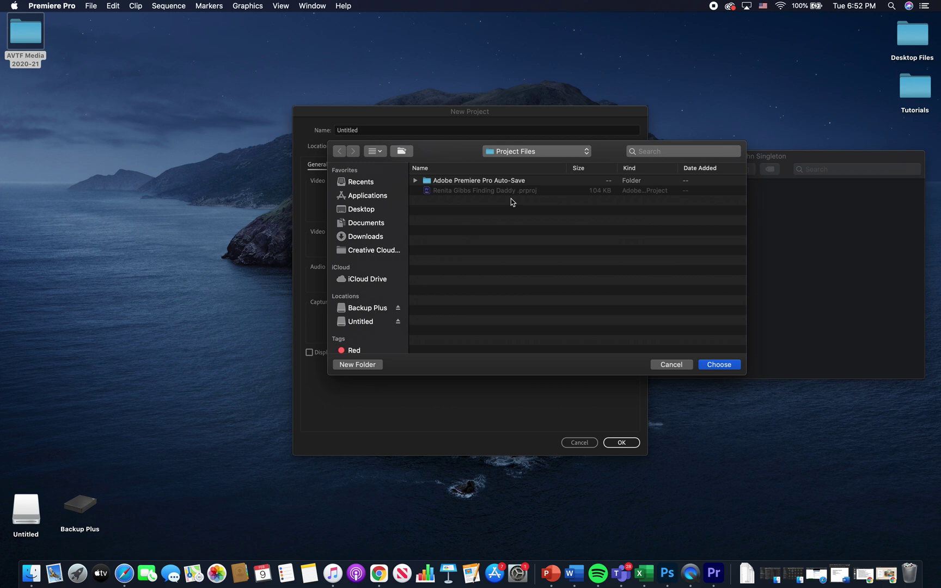
# Step: Point the location chooser at the Black History Project's empty Project Files folder, dragged in from Finder
pyautogui.click(802, 246)
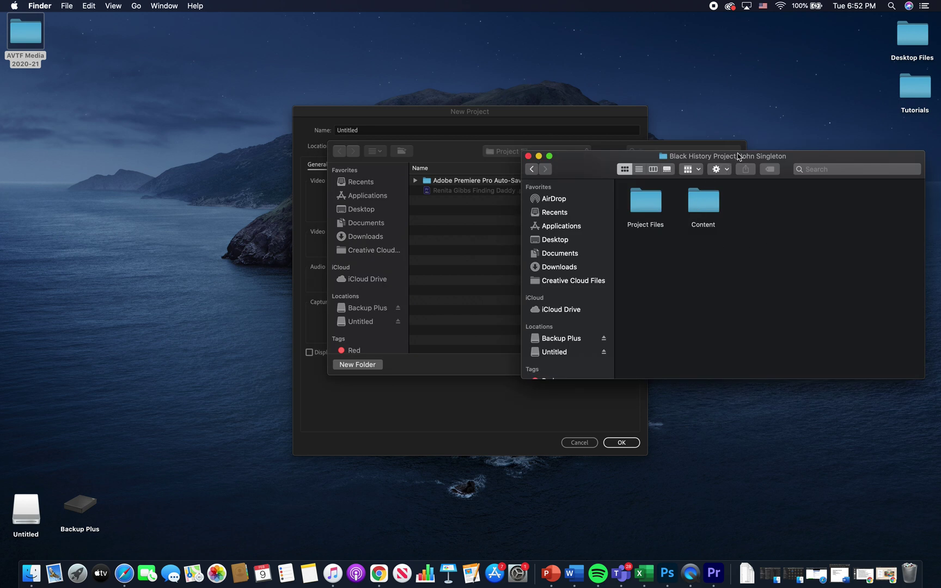
pyautogui.click(652, 205)
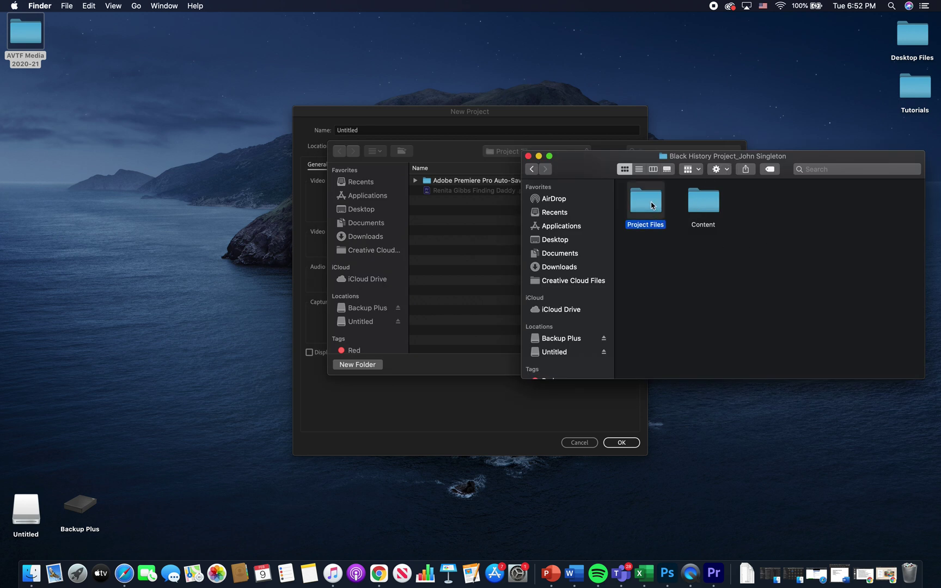
pyautogui.doubleClick(652, 205)
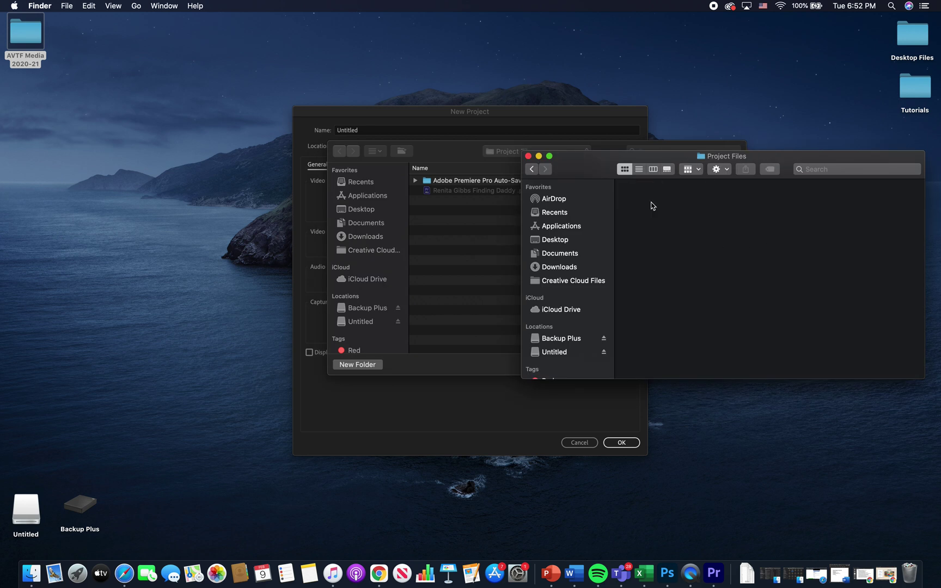
pyautogui.click(532, 170)
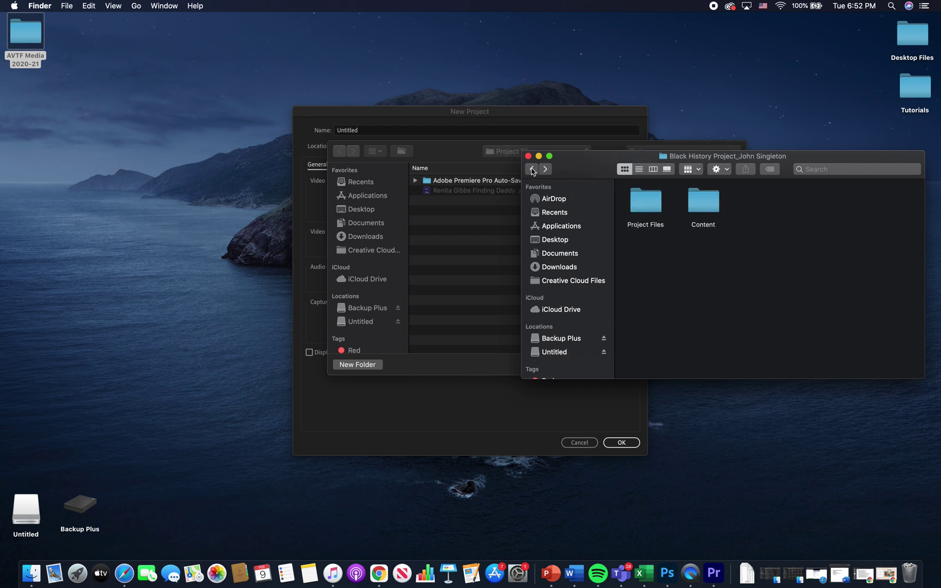
pyautogui.moveTo(593, 164); pyautogui.dragTo(706, 104)
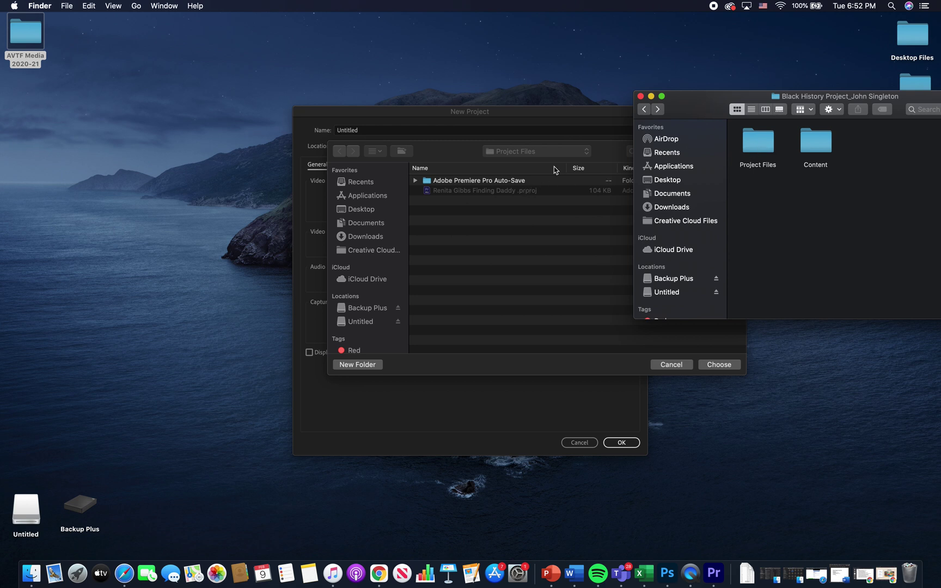
pyautogui.click(368, 214)
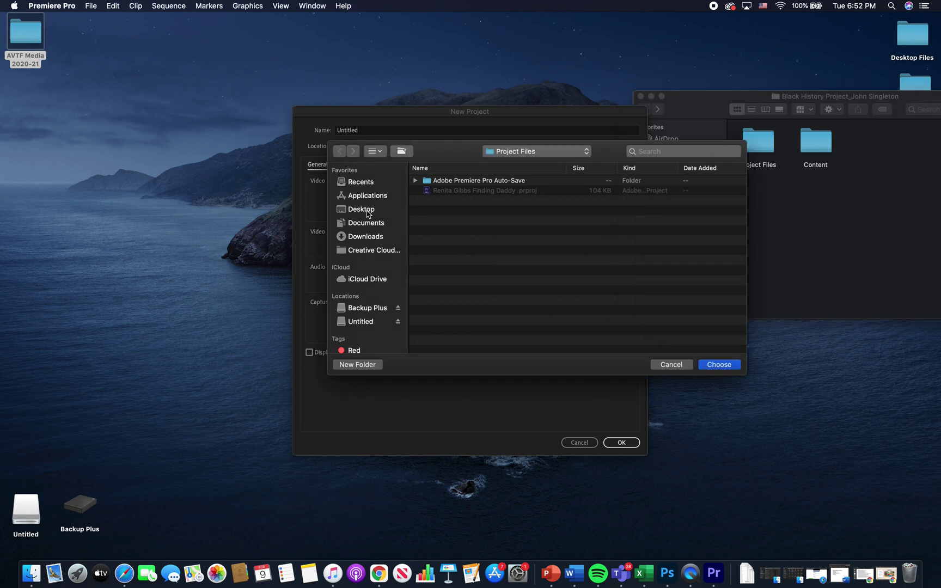
pyautogui.click(368, 214)
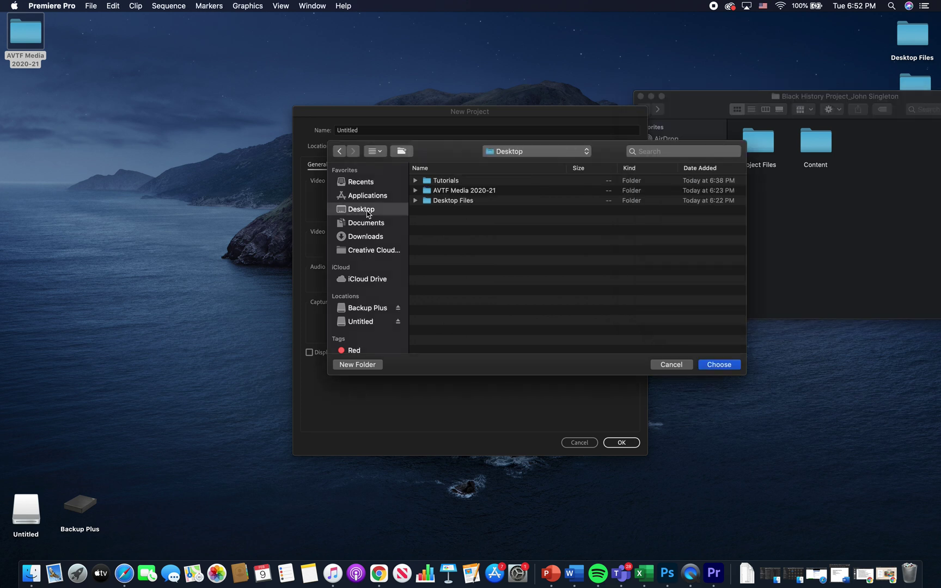
pyautogui.doubleClick(460, 192)
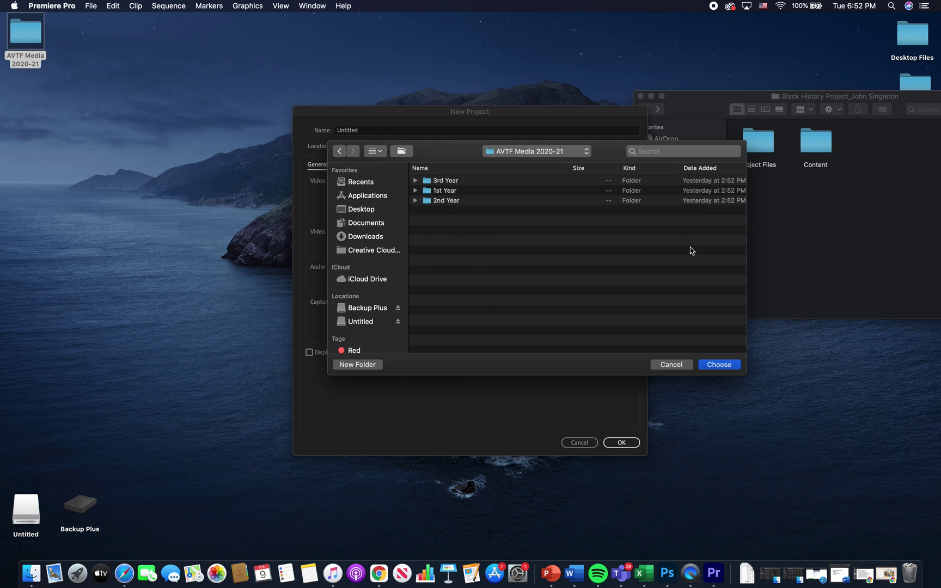
pyautogui.click(782, 199)
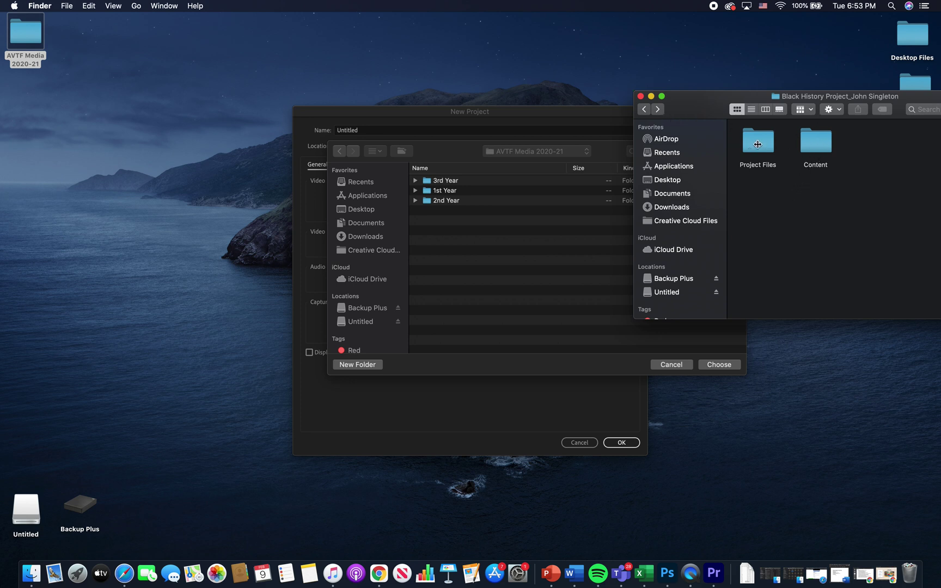
pyautogui.moveTo(758, 145); pyautogui.dragTo(516, 279)
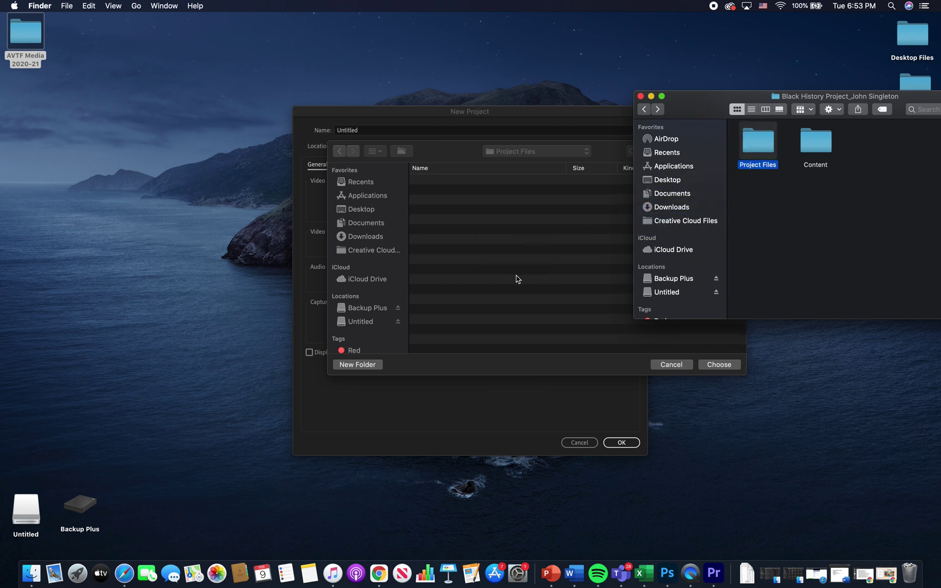
pyautogui.click(553, 267)
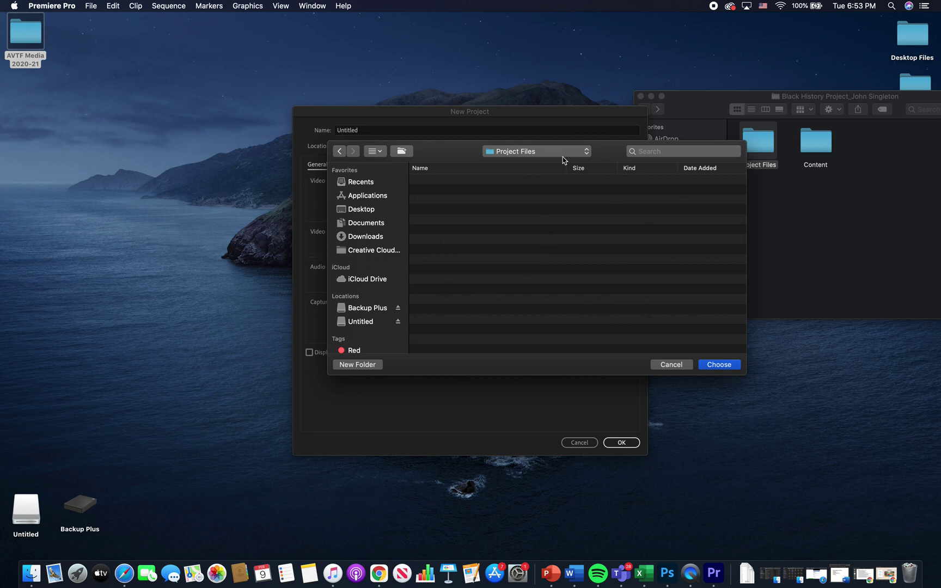
# Step: Accept Project Files as the location and name the project 'Black History Project_' plus the student's name
pyautogui.click(713, 366)
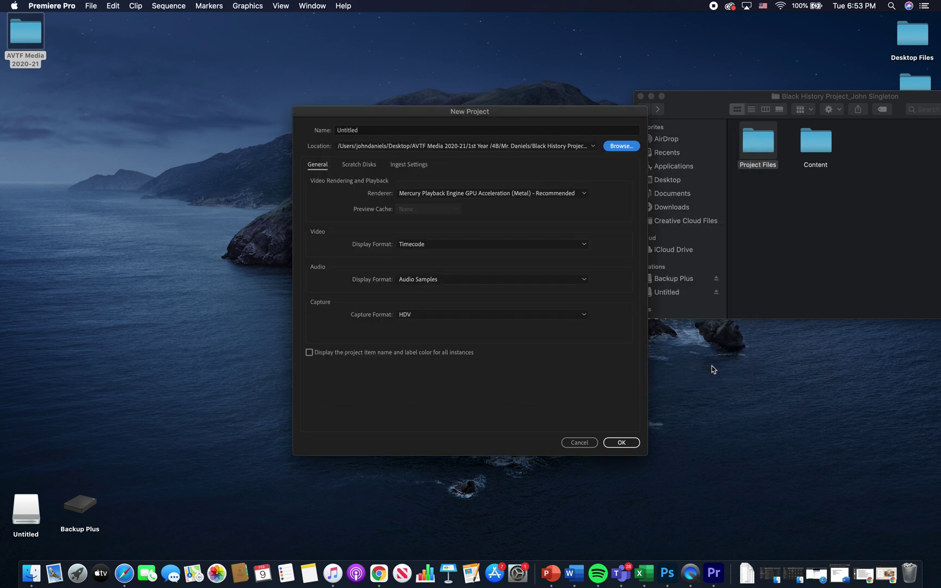
pyautogui.click(443, 131)
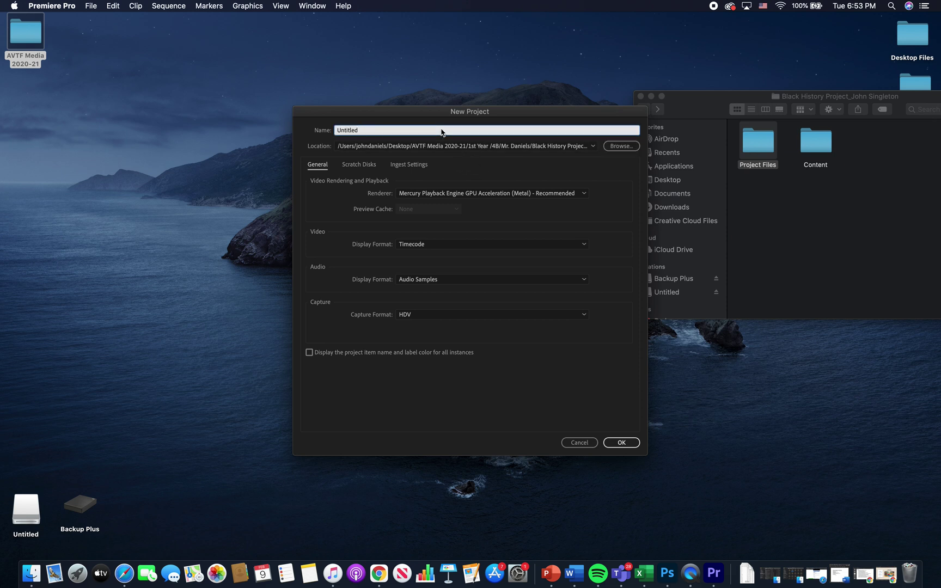
pyautogui.press('BackSpace')
pyautogui.press('BackSpace')
pyautogui.press('BackSpace')
pyautogui.press('BackSpace')
pyautogui.press('BackSpace')
pyautogui.press('BackSpace')
pyautogui.press('BackSpace')
pyautogui.press('BackSpace')
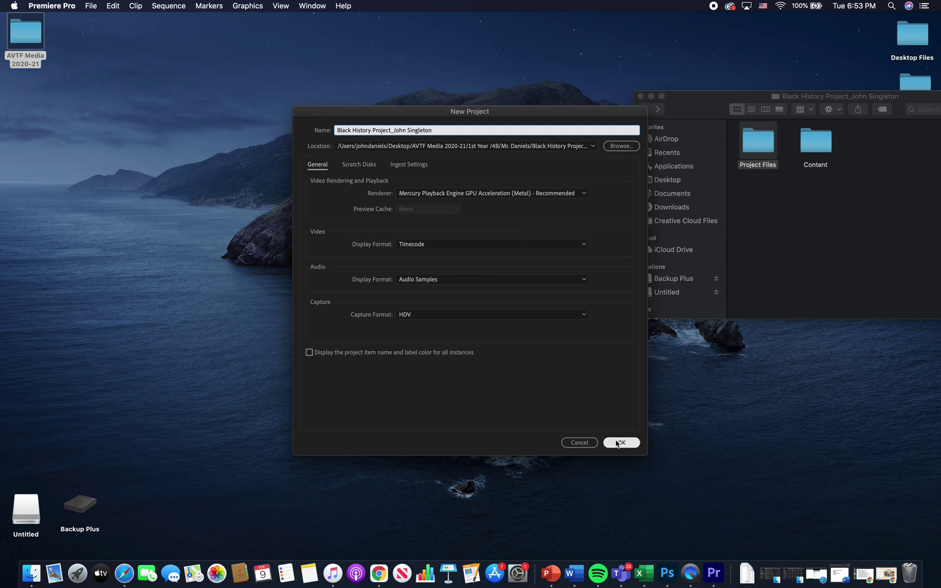
# Step: Create the project and confirm its .prproj file appears in the Project Files folder
pyautogui.click(618, 443)
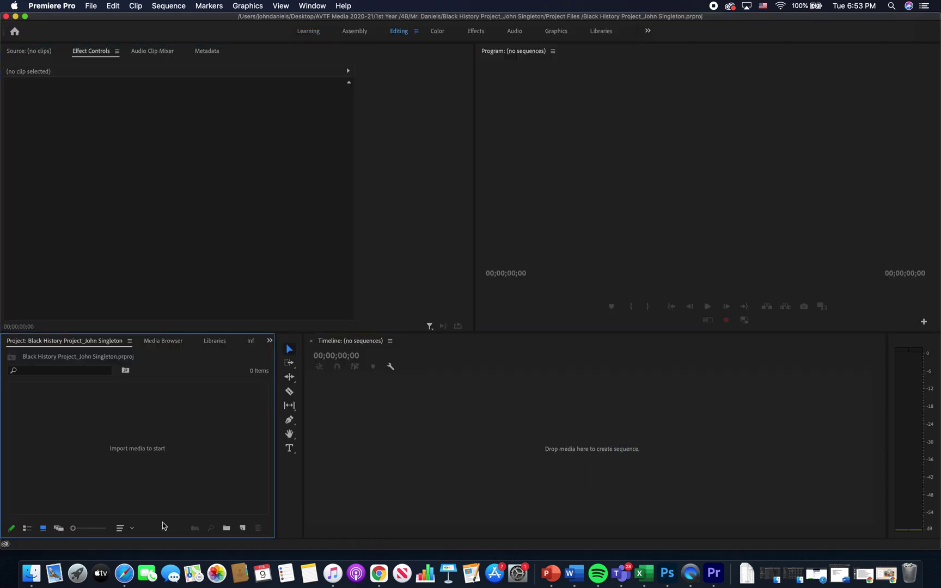
pyautogui.click(31, 573)
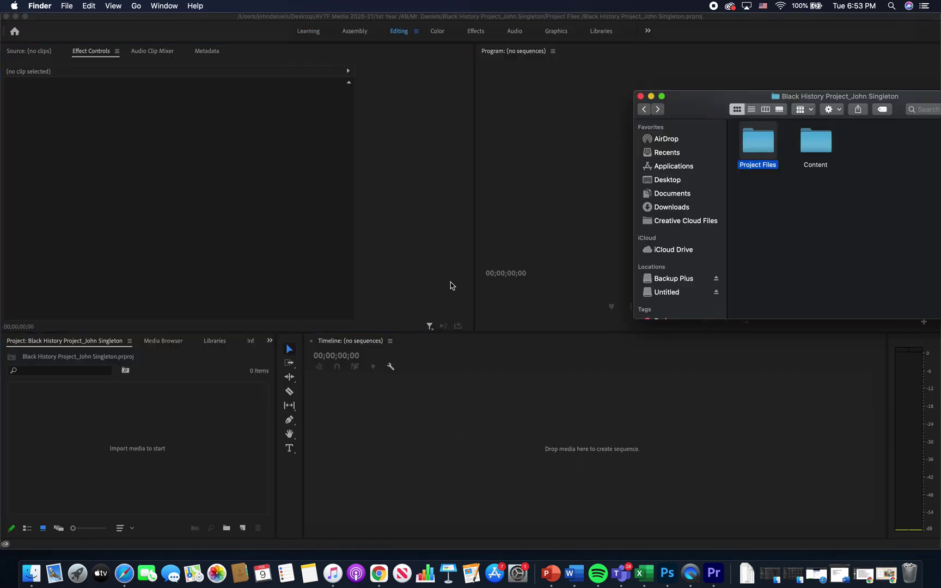
pyautogui.doubleClick(758, 148)
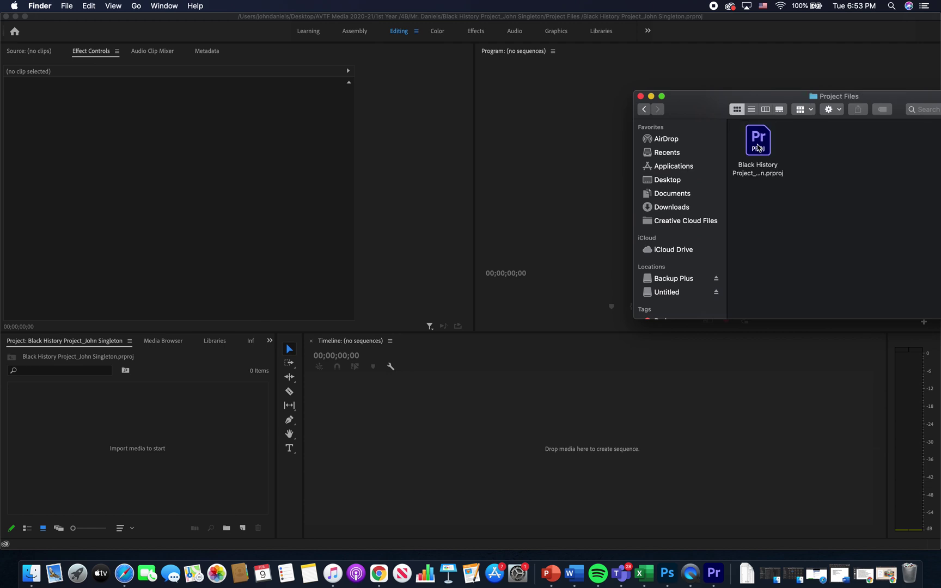